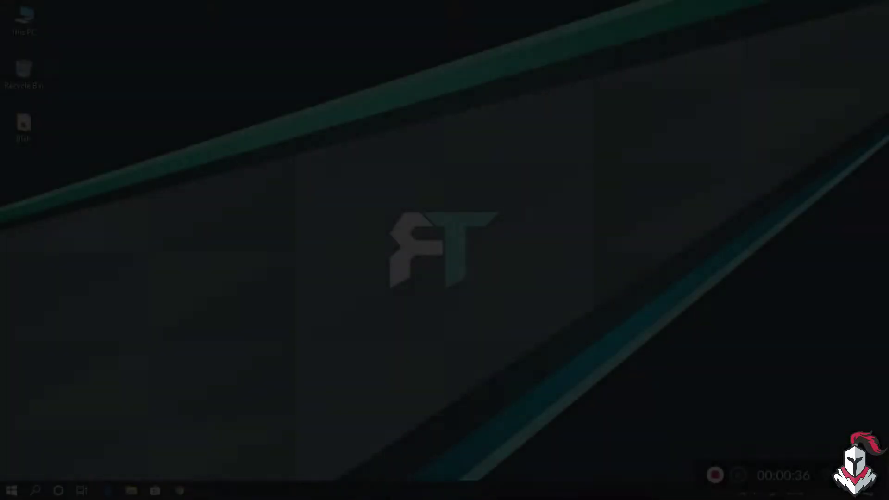
Bring up the Start menu with its app list and live tiles using the Windows key
{"action": "key", "text": "super"}
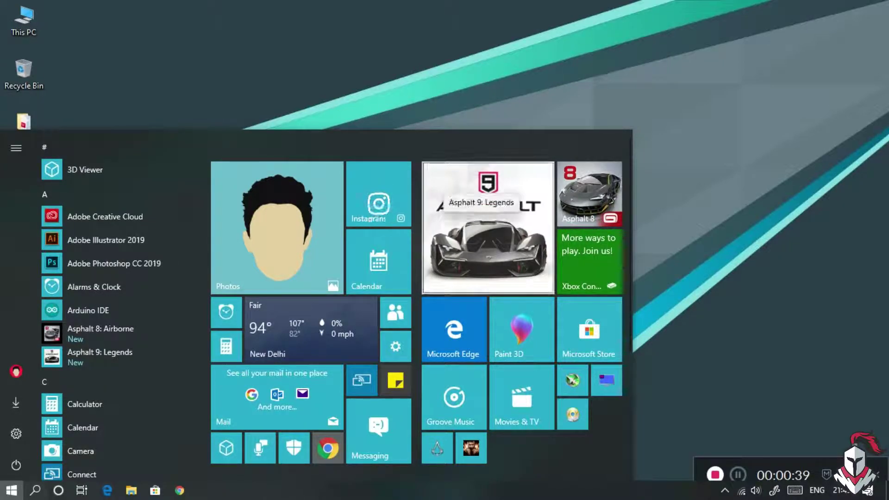
{"action": "right_click", "coordinate": [483, 228]}
{"action": "mouse_move", "coordinate": [521, 261]}
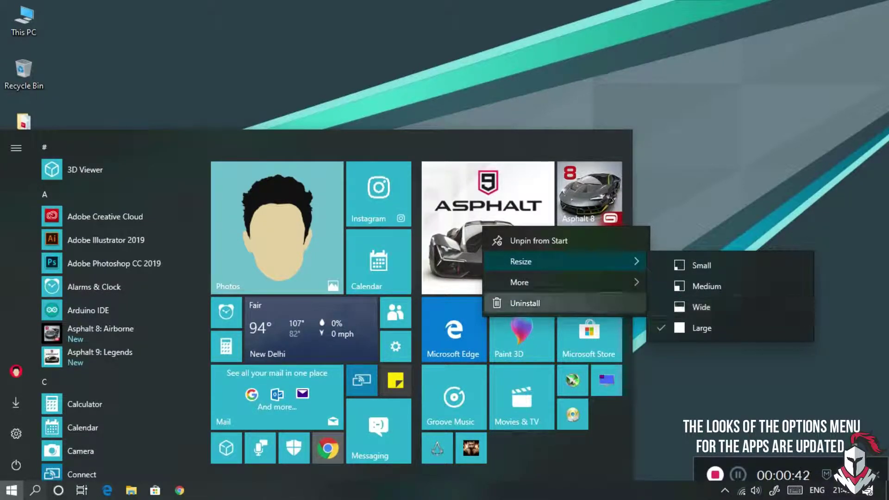
{"action": "mouse_move", "coordinate": [520, 282]}
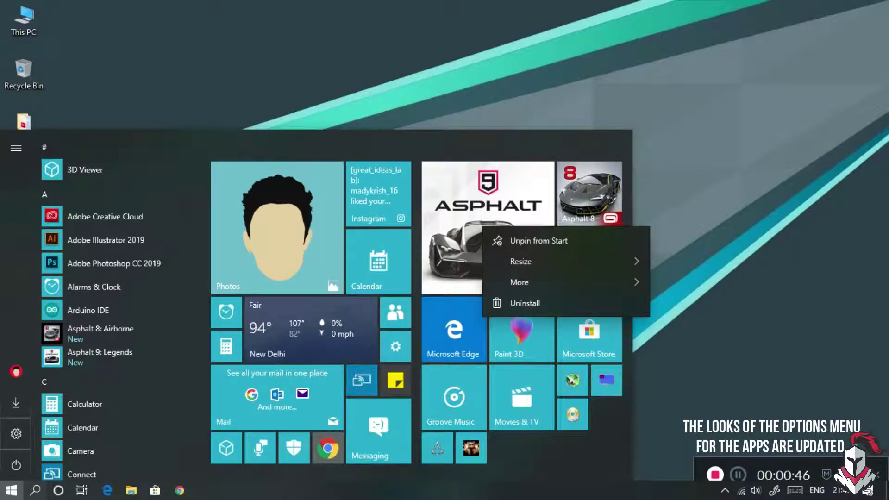
{"action": "left_click", "coordinate": [16, 465]}
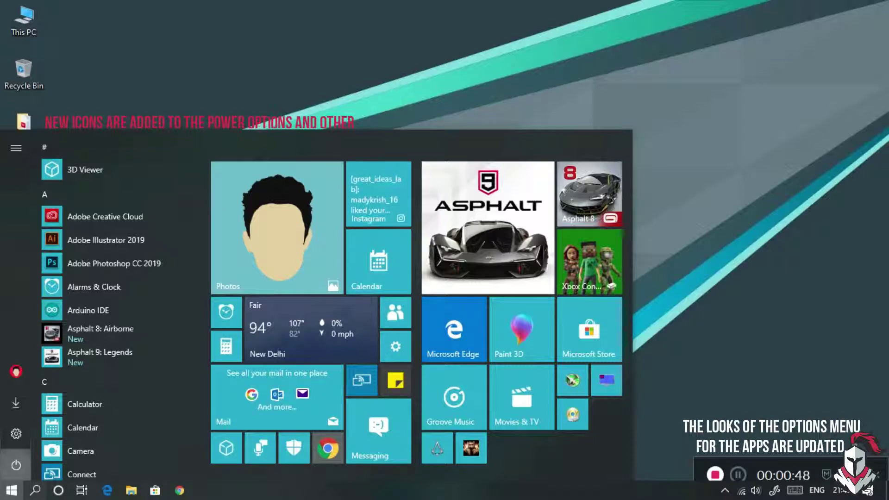
{"action": "left_click", "coordinate": [16, 465]}
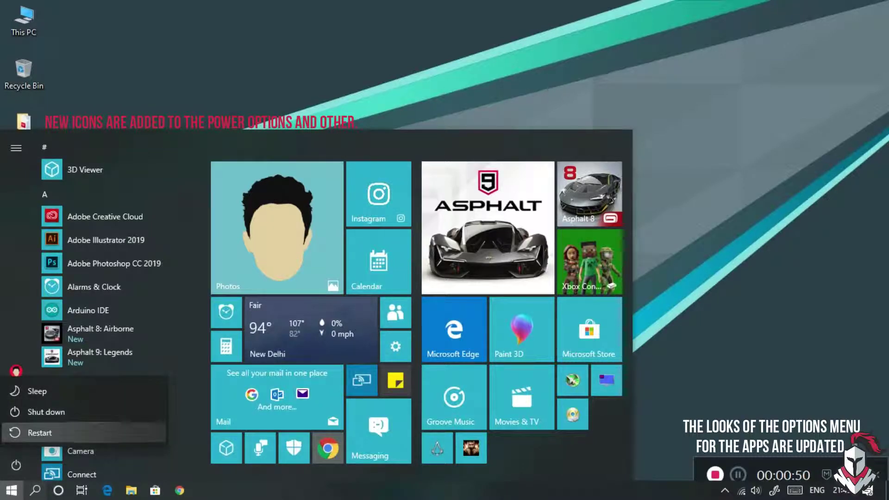
{"action": "left_click", "coordinate": [187, 387]}
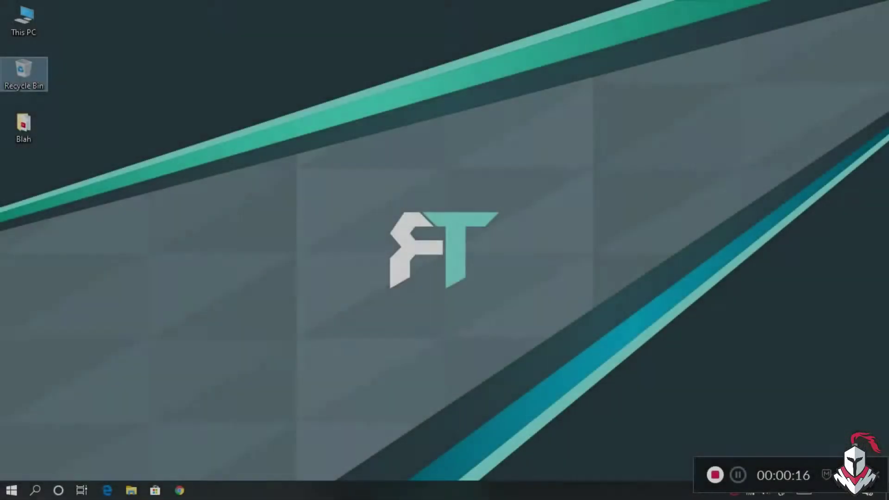
Start Cortana listening, then open Windows Search on its own with Win+S and dismiss it
{"action": "left_click", "coordinate": [58, 490]}
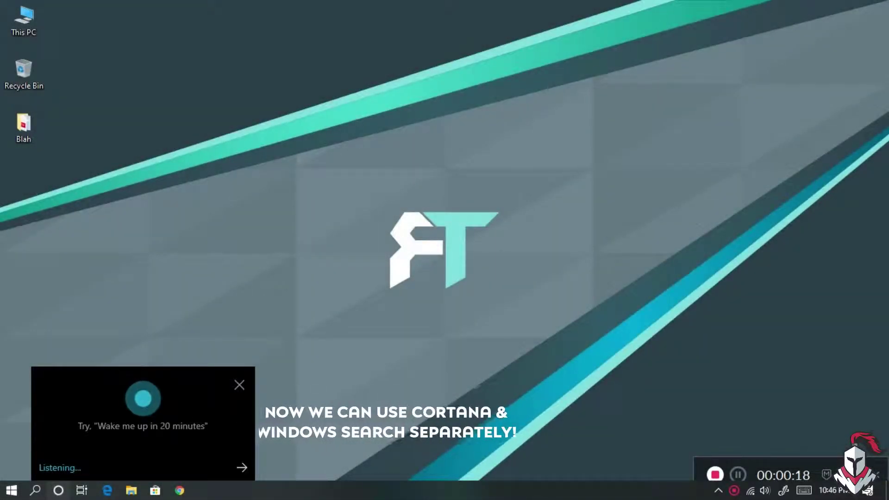
{"action": "key", "text": "super+s"}
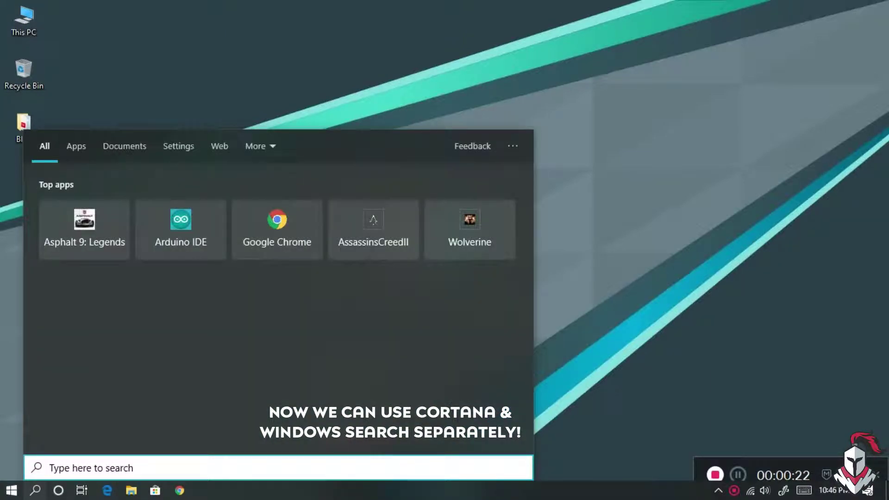
{"action": "key", "text": "Escape"}
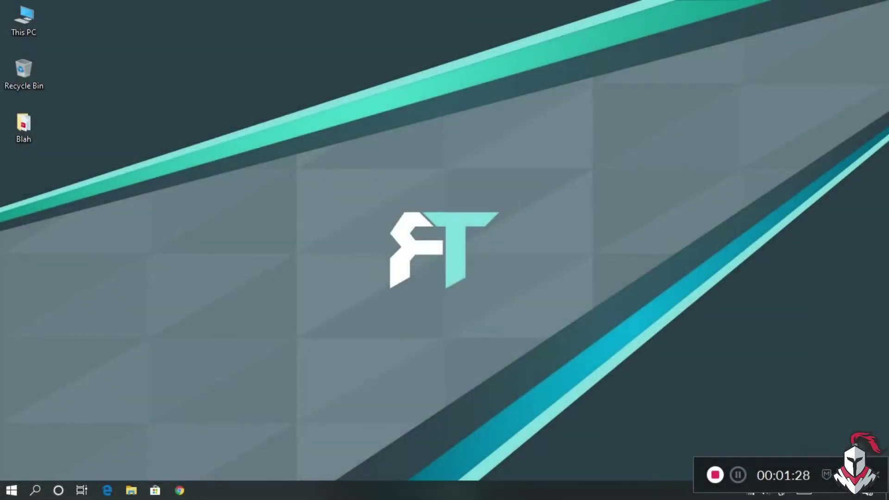
In Settings > Personalization > Colors, set the default Windows mode to Light
{"action": "key", "text": "super"}
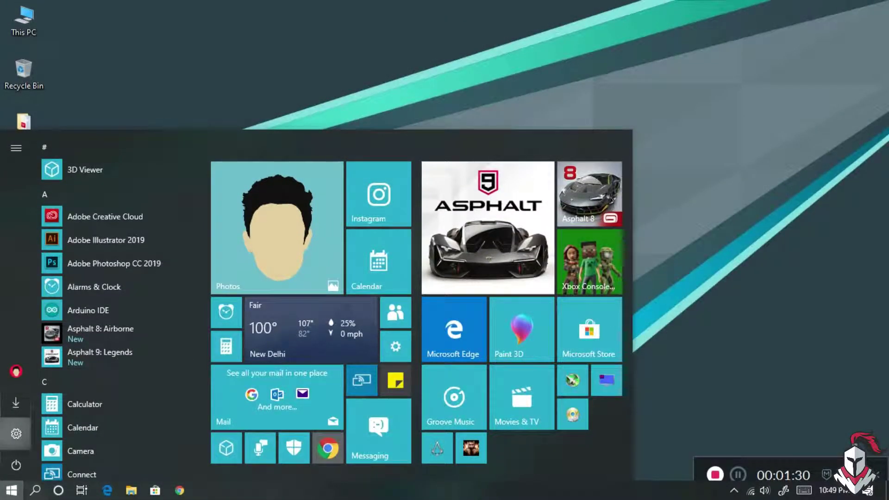
{"action": "left_click", "coordinate": [12, 427]}
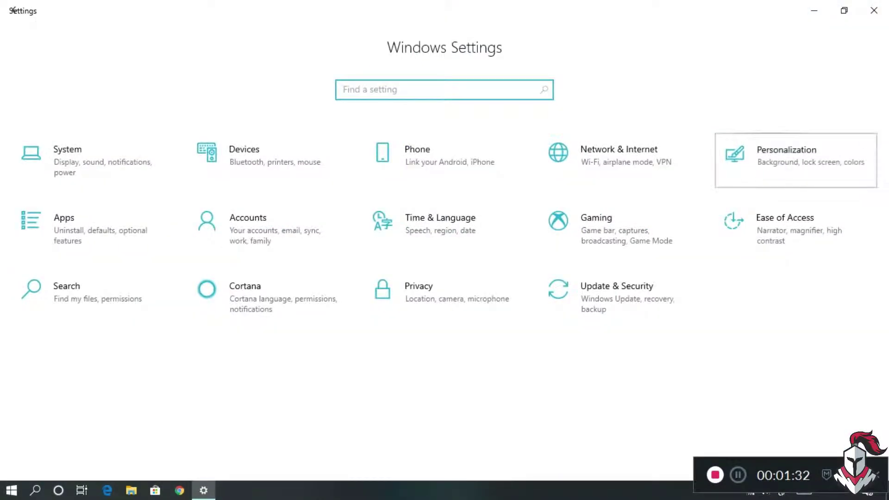
{"action": "left_click", "coordinate": [788, 157]}
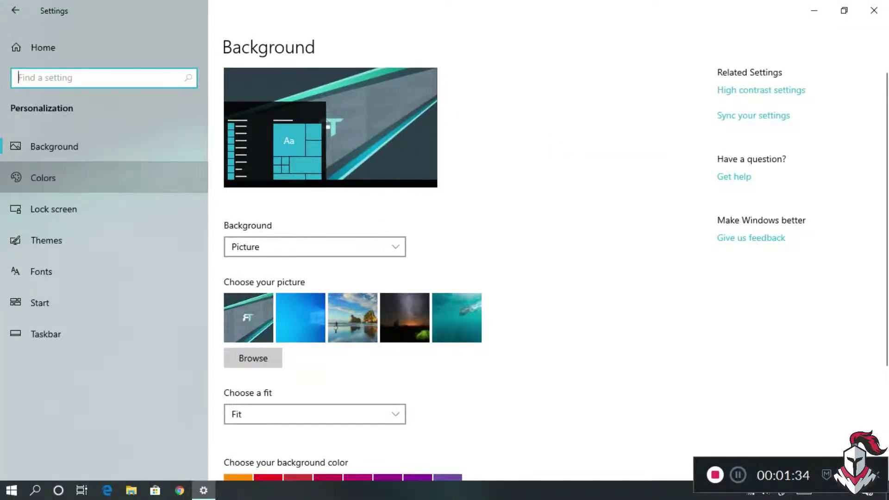
{"action": "left_click", "coordinate": [43, 178]}
{"action": "scroll", "coordinate": [324, 278], "scroll_direction": "down", "scroll_amount": 3}
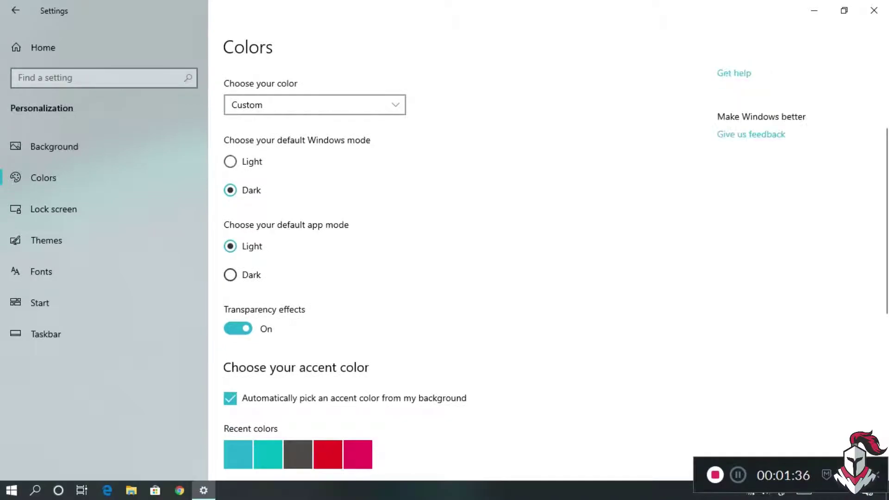
{"action": "left_click", "coordinate": [231, 161]}
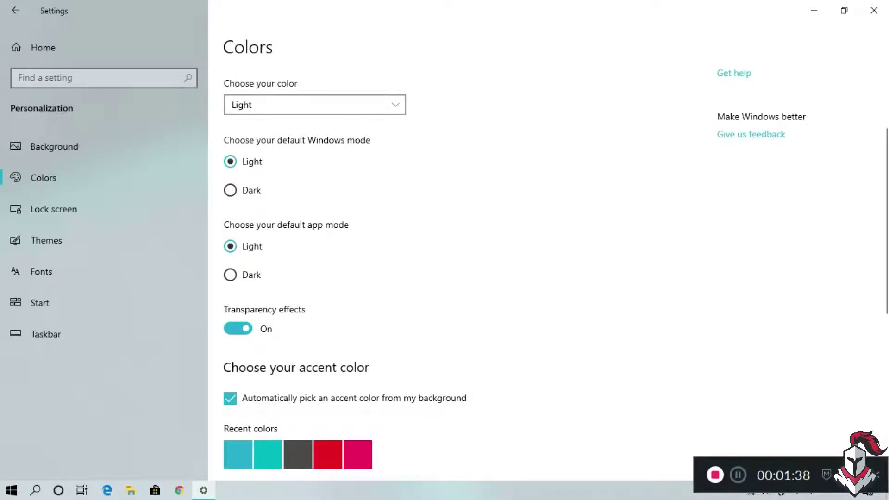
Preview the light Start menu, then set the default app mode to Dark
{"action": "key", "text": "super"}
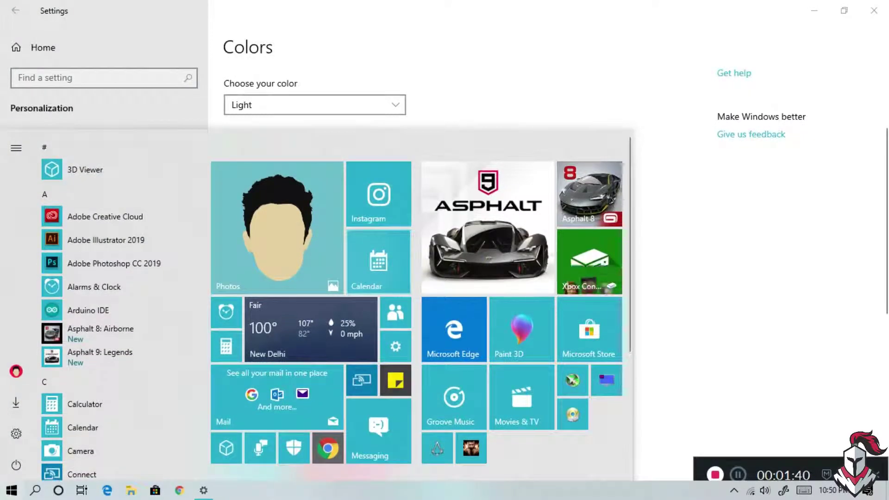
{"action": "key", "text": "super"}
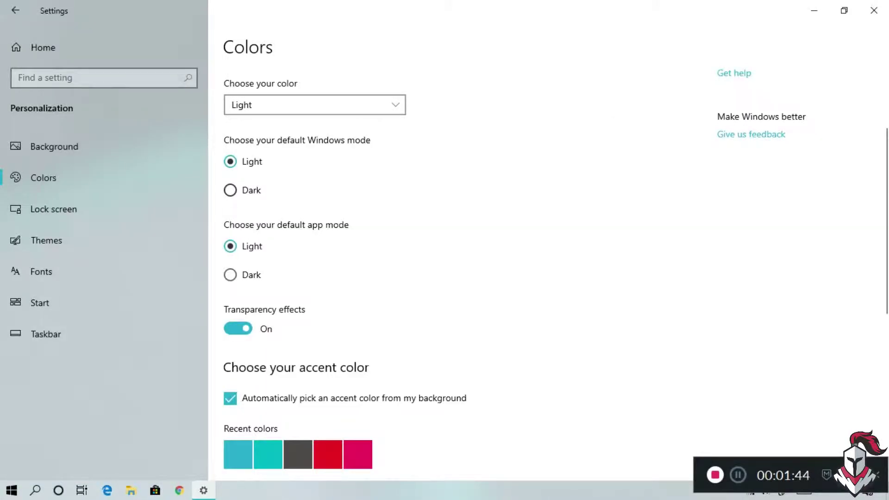
{"action": "left_click", "coordinate": [231, 275]}
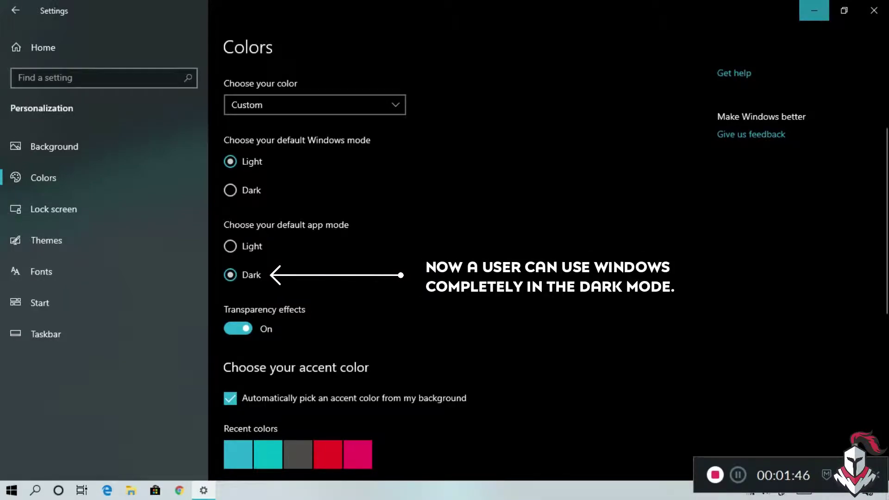
Minimize Settings, refresh the desktop, and open This PC in dark File Explorer
{"action": "left_click", "coordinate": [814, 10]}
{"action": "right_click", "coordinate": [411, 99]}
{"action": "left_click", "coordinate": [445, 134]}
{"action": "right_click", "coordinate": [280, 70]}
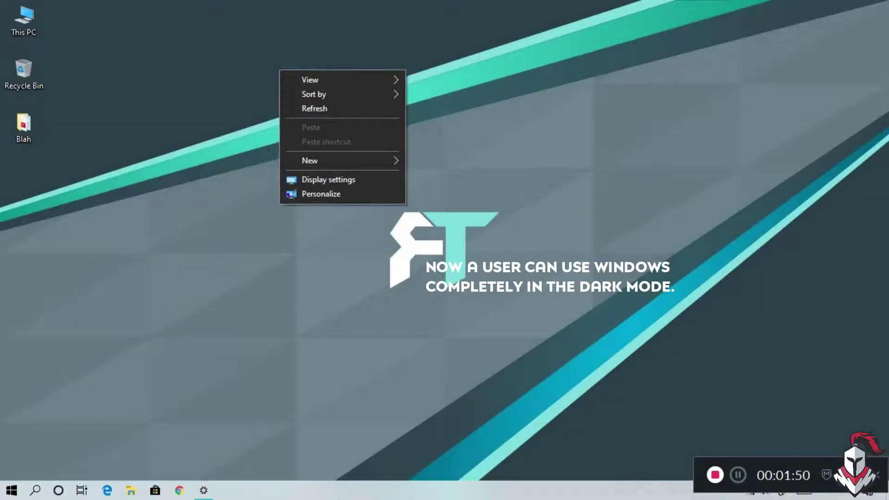
{"action": "key", "text": "Escape"}
{"action": "double_click", "coordinate": [23, 21]}
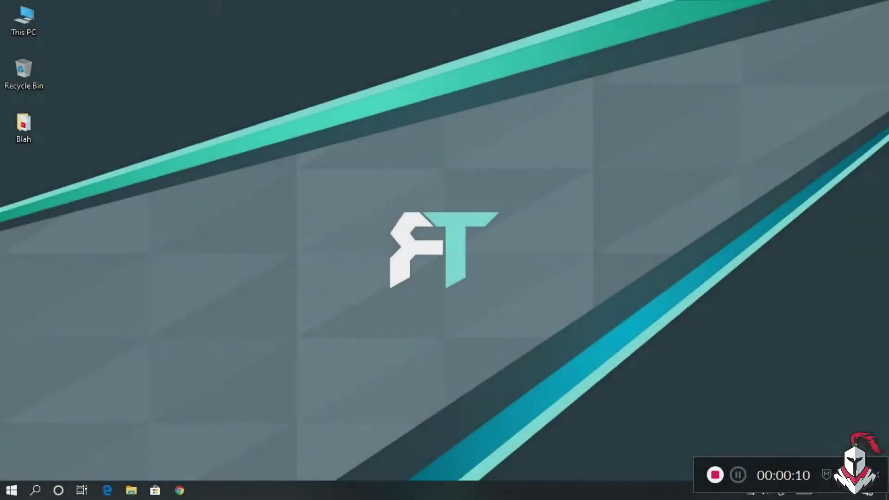
{"action": "right_click", "coordinate": [382, 157]}
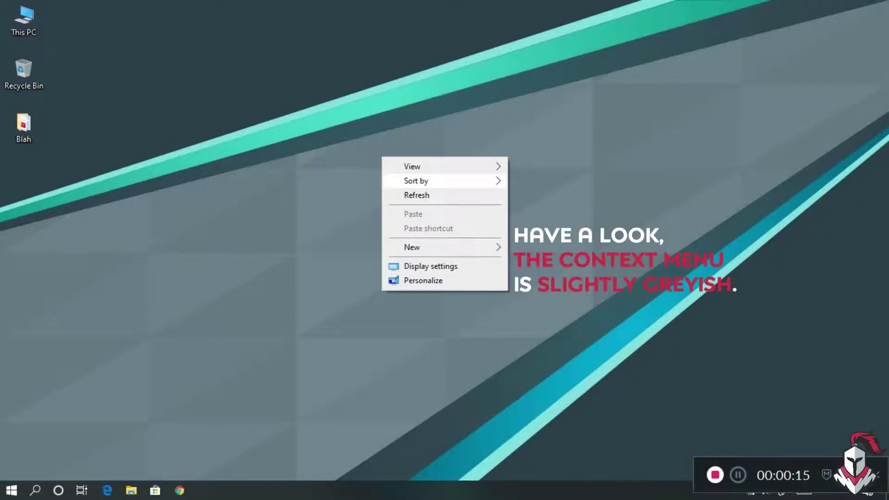
{"action": "mouse_move", "coordinate": [440, 166]}
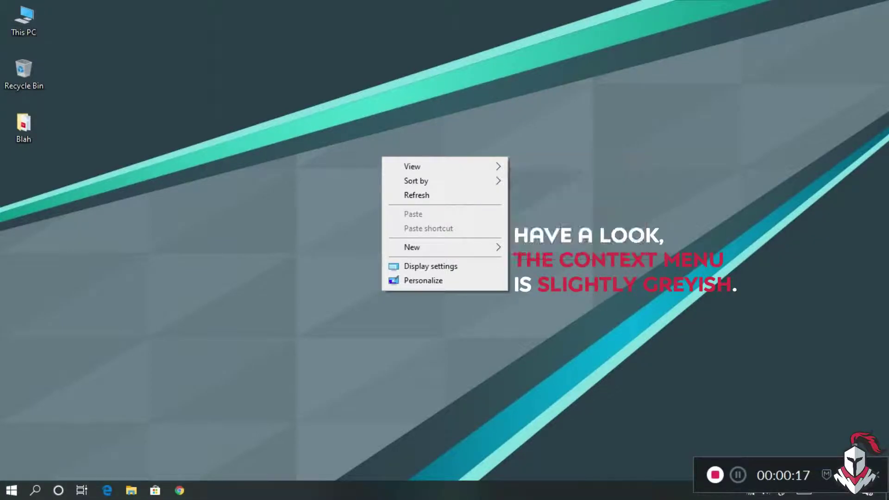
{"action": "key", "text": "Escape"}
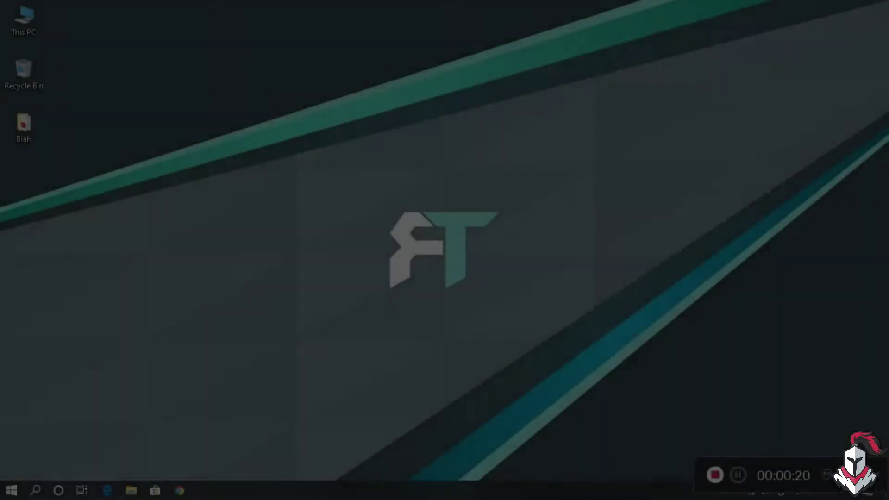
Open Settings > Search and scroll the Permissions & History page with SafeSearch and cloud search options
{"action": "key", "text": "super"}
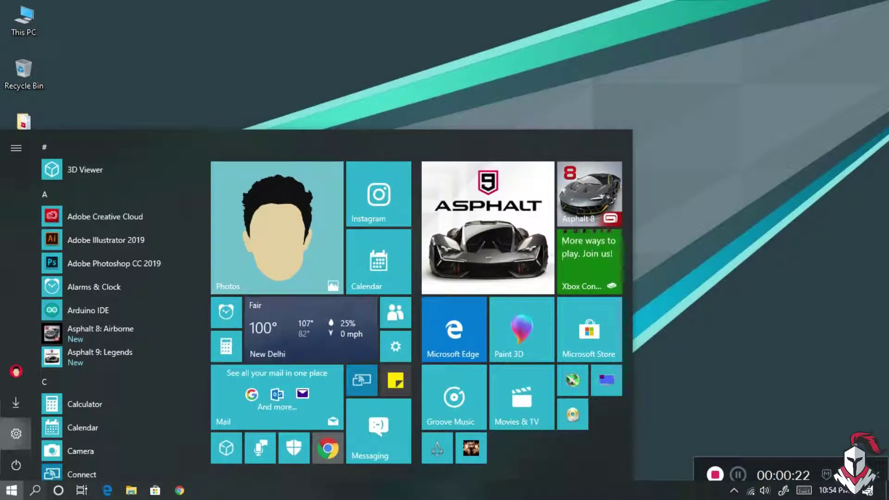
{"action": "left_click", "coordinate": [15, 433]}
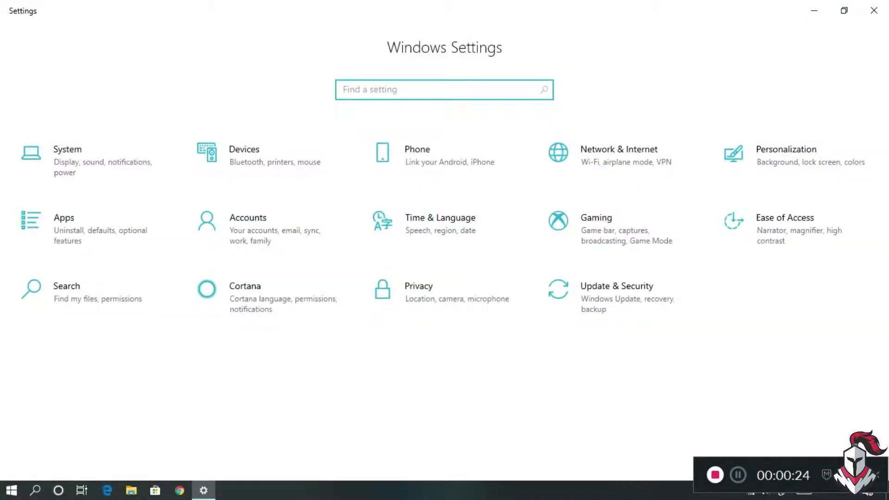
{"action": "left_click", "coordinate": [92, 297]}
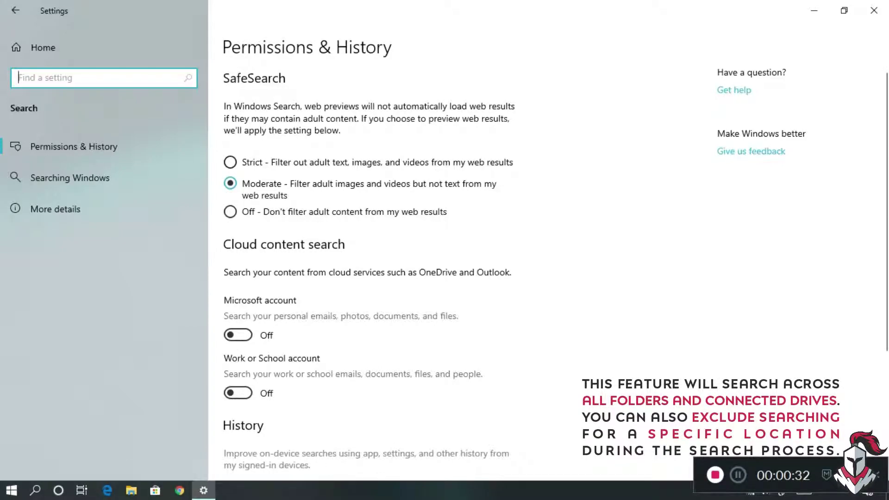
{"action": "scroll", "coordinate": [548, 270], "scroll_direction": "down", "scroll_amount": 3}
{"action": "scroll", "coordinate": [548, 271], "scroll_direction": "up", "scroll_amount": 3}
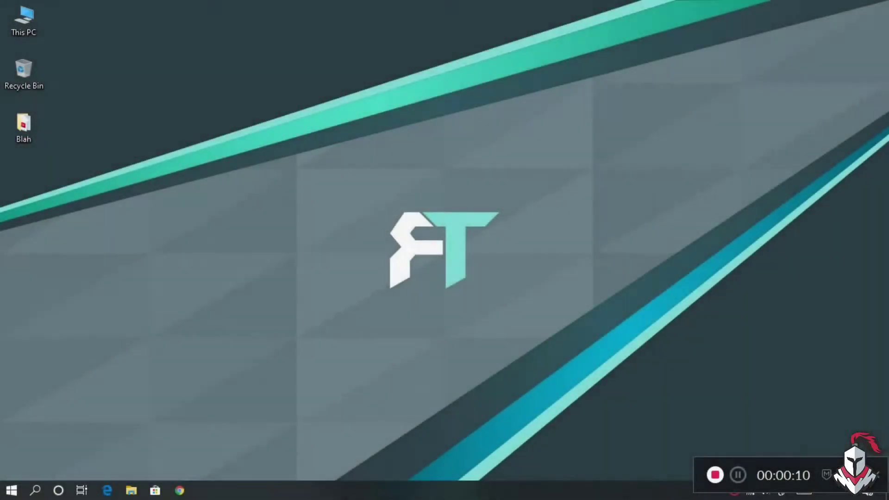
In Task Manager, set Options > Set default tab to Performance and view the CPU graph
{"action": "key", "text": "ctrl+shift+Escape"}
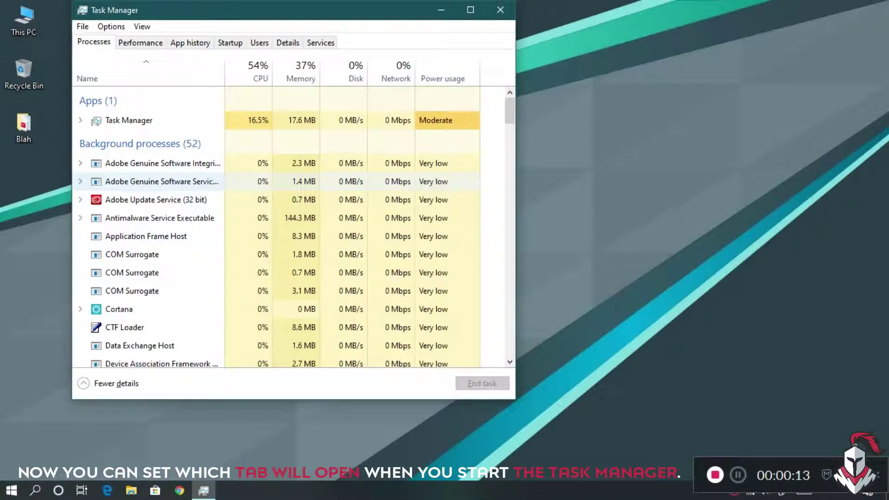
{"action": "left_click", "coordinate": [111, 26]}
{"action": "mouse_move", "coordinate": [141, 85]}
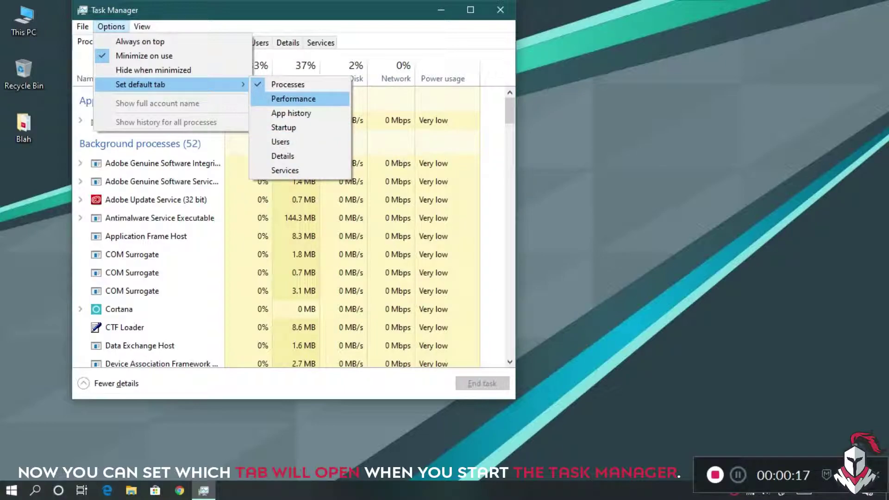
{"action": "key", "text": "Return"}
{"action": "key", "text": "ctrl+Tab"}
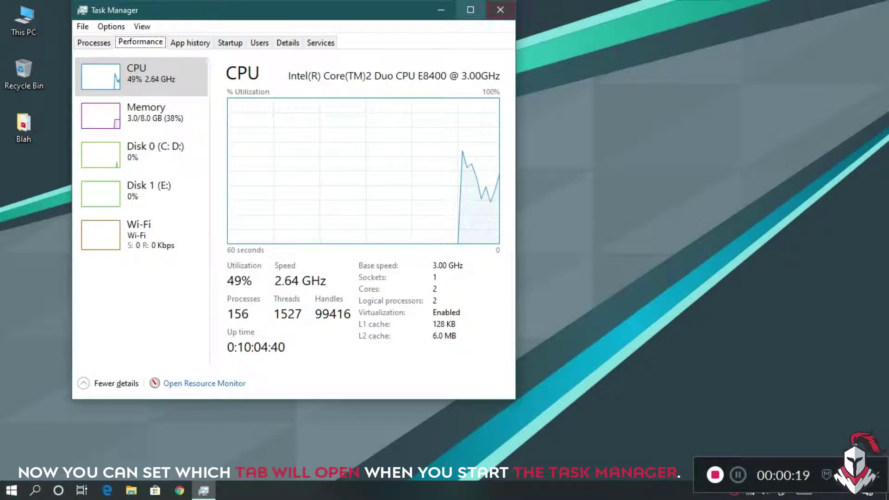
Close and reopen Task Manager to confirm it starts on Performance, then close it
{"action": "key", "text": "alt+F4"}
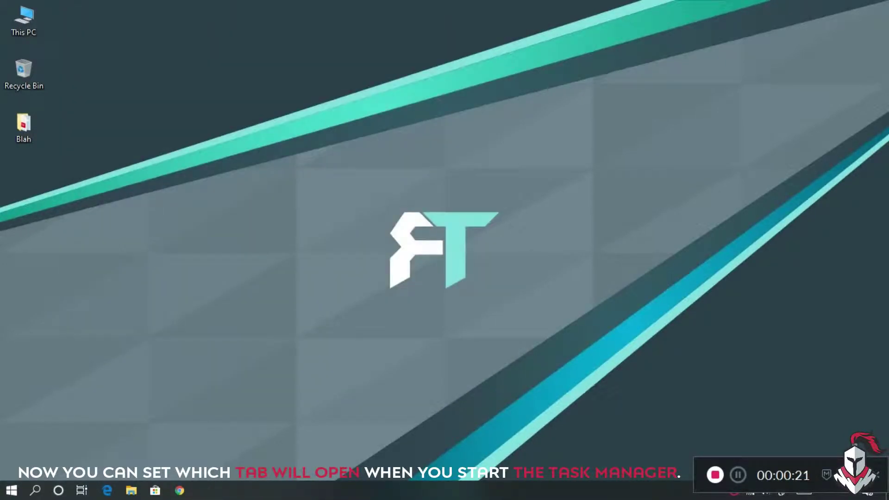
{"action": "key", "text": "ctrl+shift+Escape"}
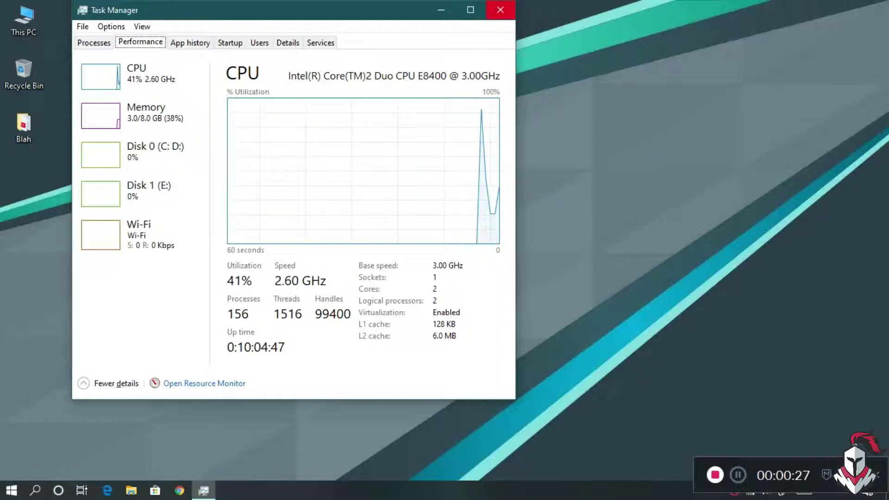
{"action": "left_click", "coordinate": [500, 11]}
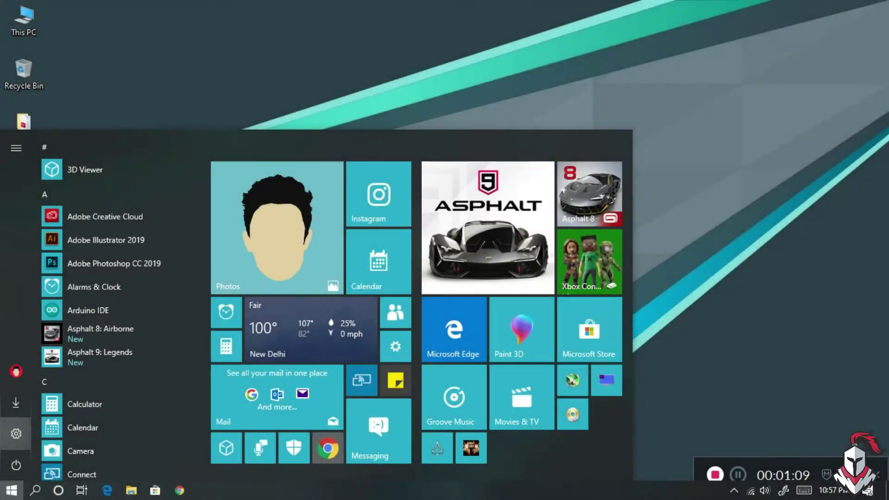
In Settings > Apps & features, filter the list to 'paint' and expand Paint 3D to show Uninstall
{"action": "left_click", "coordinate": [16, 434]}
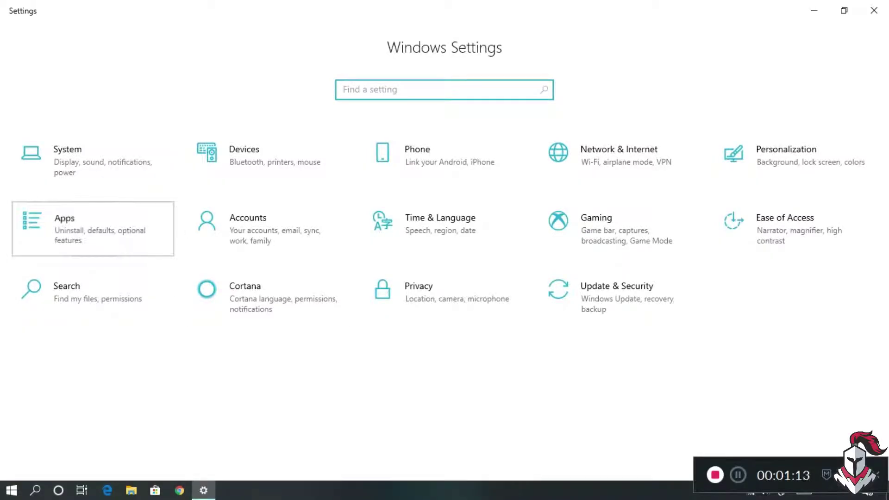
{"action": "left_click", "coordinate": [93, 229]}
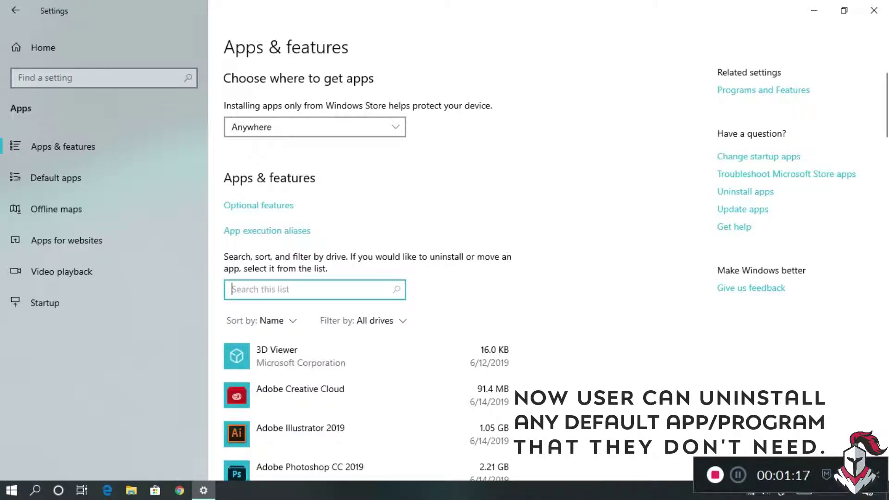
{"action": "type", "text": "paint"}
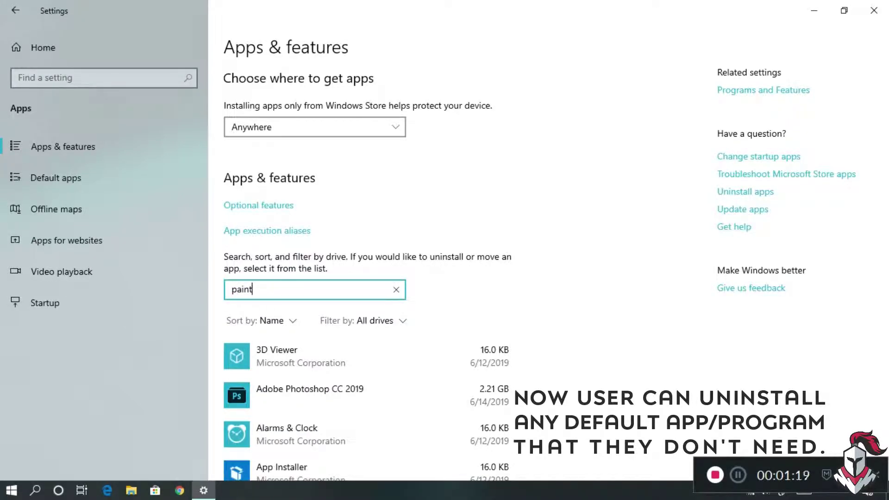
{"action": "left_click", "coordinate": [366, 357]}
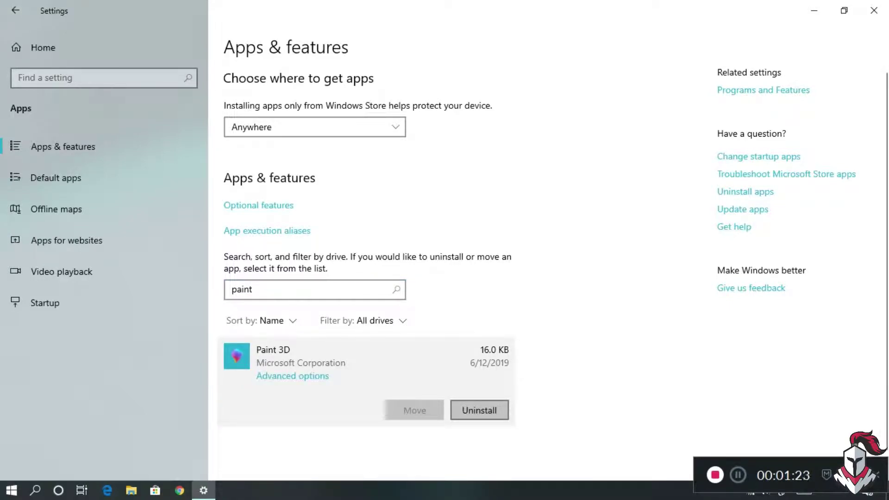
Close Windows Settings and refresh the desktop
{"action": "left_click", "coordinate": [874, 10]}
{"action": "right_click", "coordinate": [344, 212]}
{"action": "left_click", "coordinate": [364, 246]}
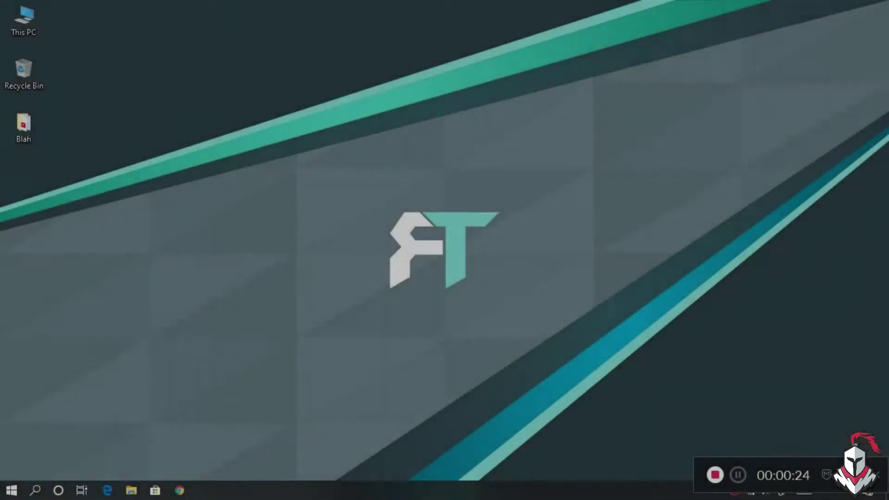
{"action": "left_click", "coordinate": [869, 492]}
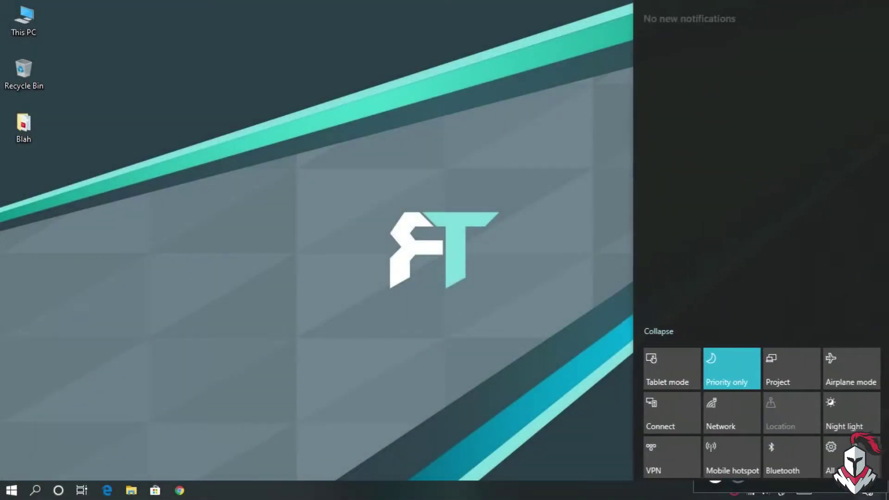
{"action": "left_click", "coordinate": [840, 459]}
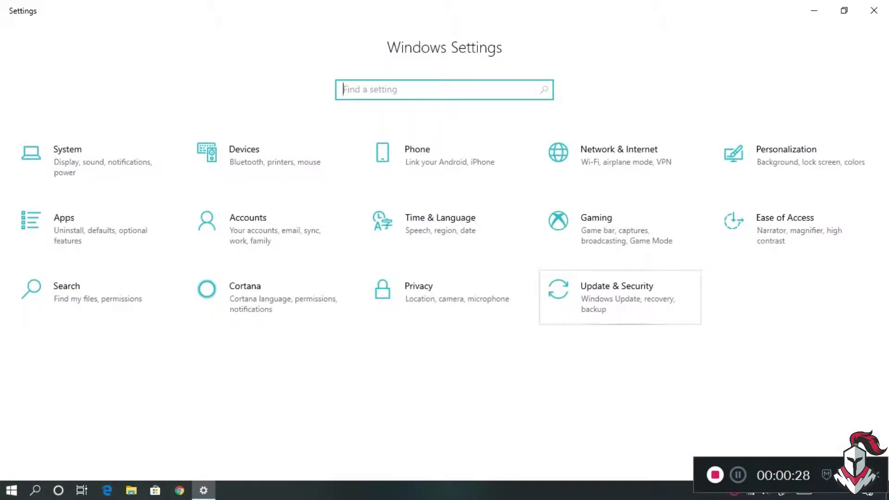
{"action": "left_click", "coordinate": [621, 296]}
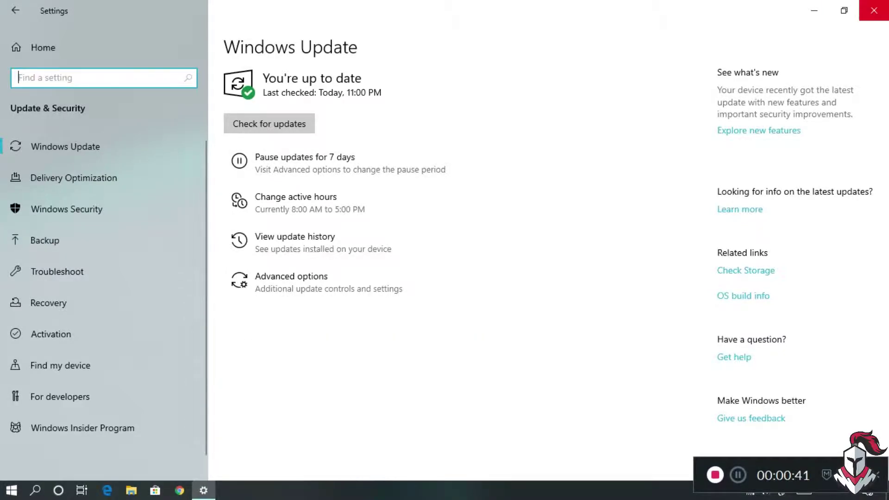
{"action": "left_click", "coordinate": [874, 10]}
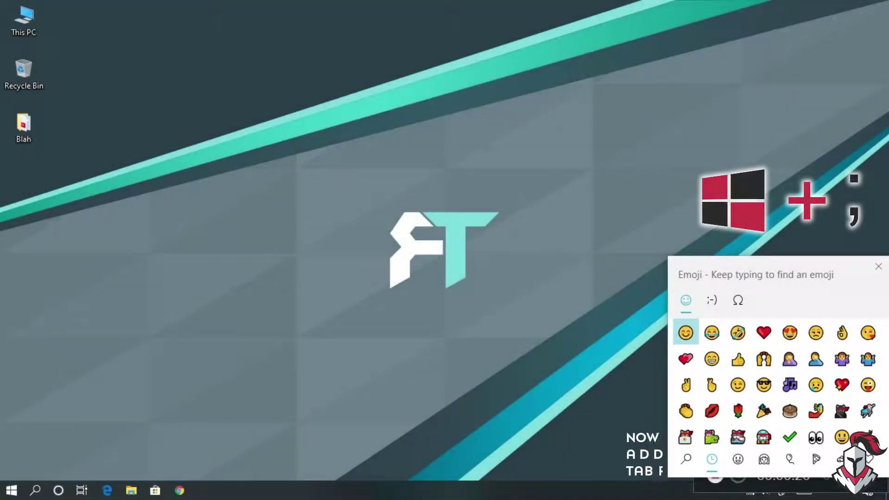
Scroll down and back up through the emoji, then close the emoji panel
{"action": "scroll", "coordinate": [789, 358], "scroll_direction": "down", "scroll_amount": 1}
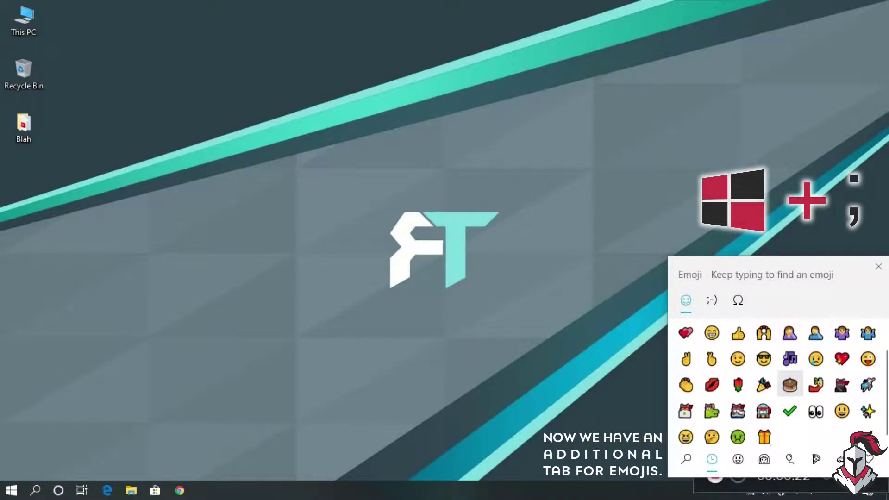
{"action": "scroll", "coordinate": [790, 384], "scroll_direction": "up", "scroll_amount": 1}
{"action": "left_click", "coordinate": [879, 266]}
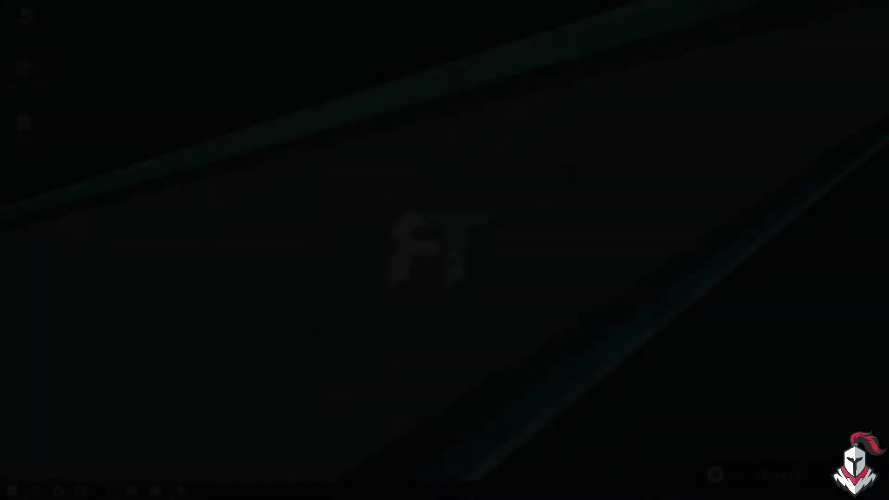
In Ease of Access > Cursor & pointer, enlarge the pointer to size 15, then shrink it back
{"action": "key", "text": "super"}
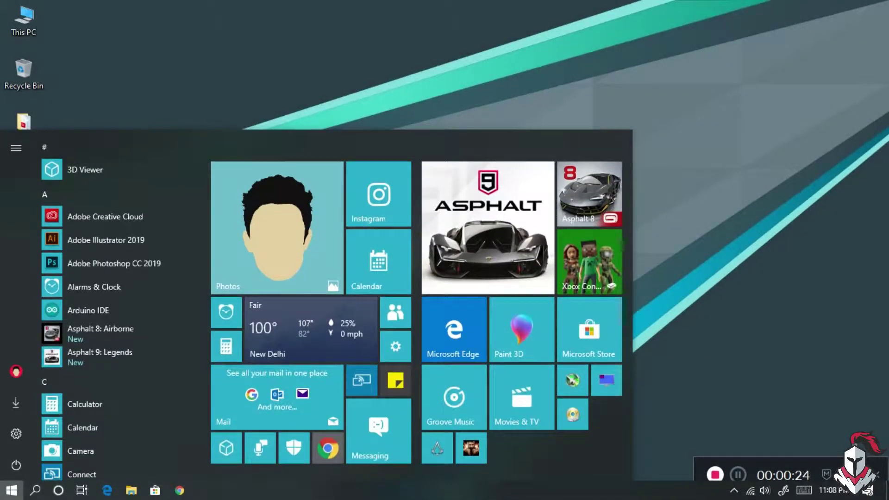
{"action": "left_click", "coordinate": [17, 434]}
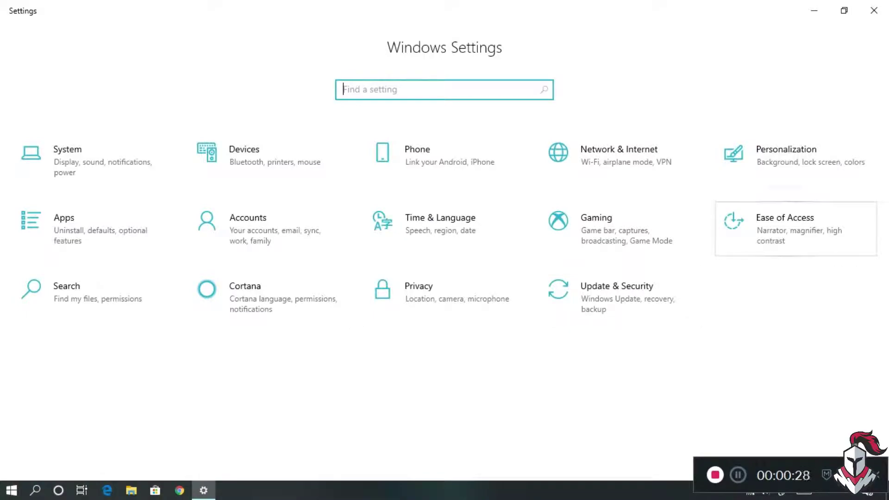
{"action": "left_click", "coordinate": [788, 229]}
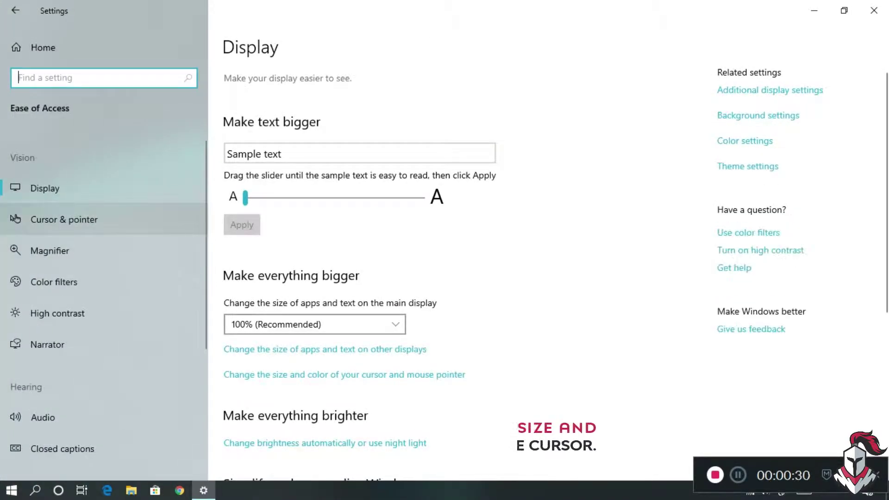
{"action": "left_click", "coordinate": [64, 220]}
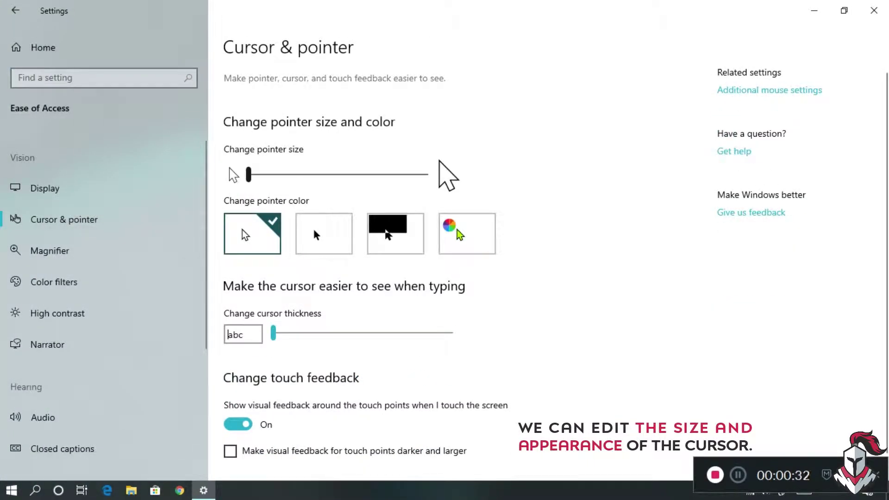
{"action": "left_click_drag", "start_coordinate": [249, 175], "coordinate": [426, 175]}
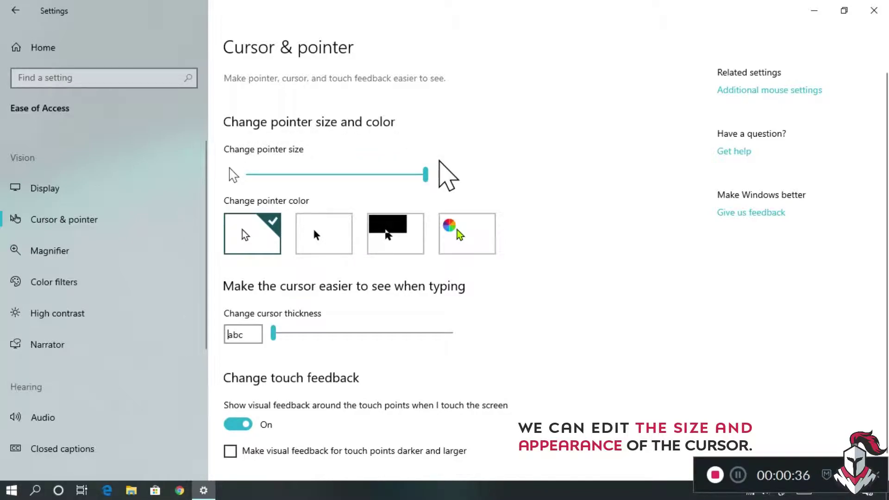
{"action": "left_click_drag", "start_coordinate": [425, 174], "coordinate": [249, 175]}
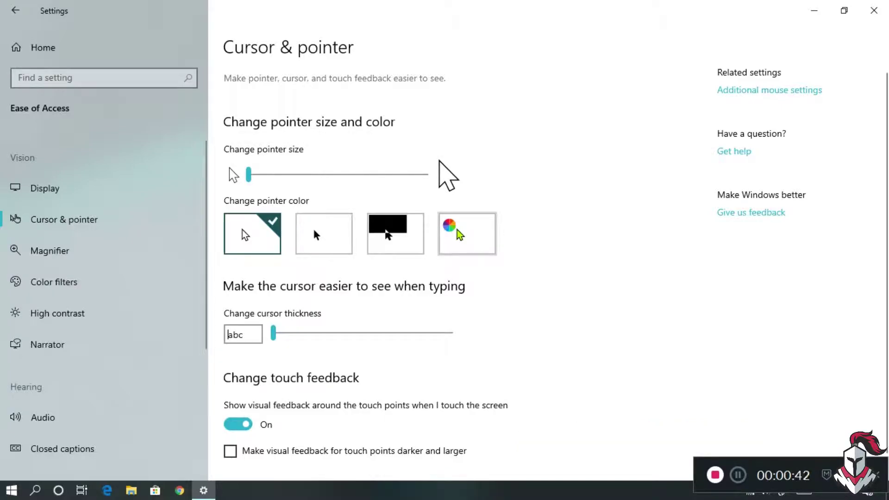
Switch to a custom pointer colour, trying cyan, purple and magenta
{"action": "left_click", "coordinate": [460, 235]}
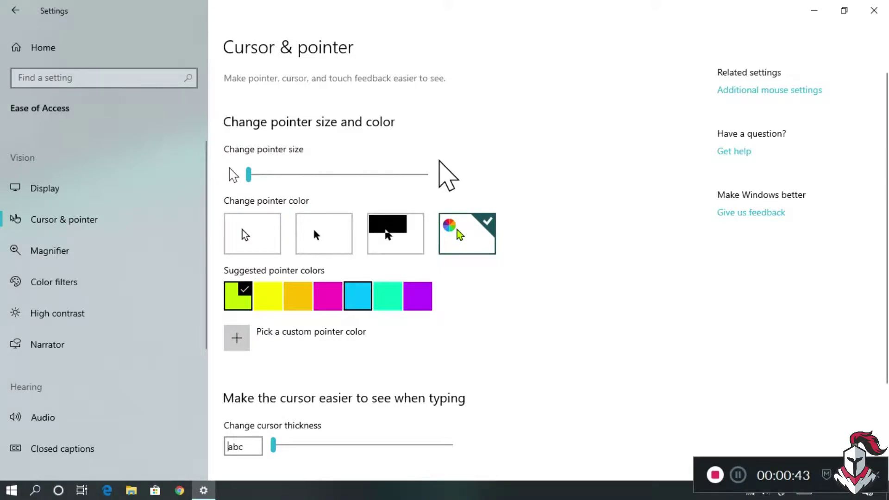
{"action": "left_click", "coordinate": [358, 297]}
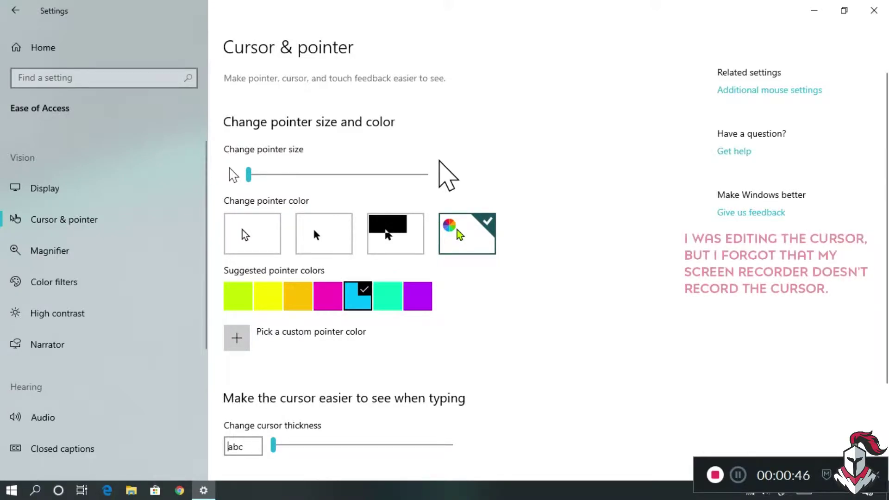
{"action": "left_click", "coordinate": [418, 296]}
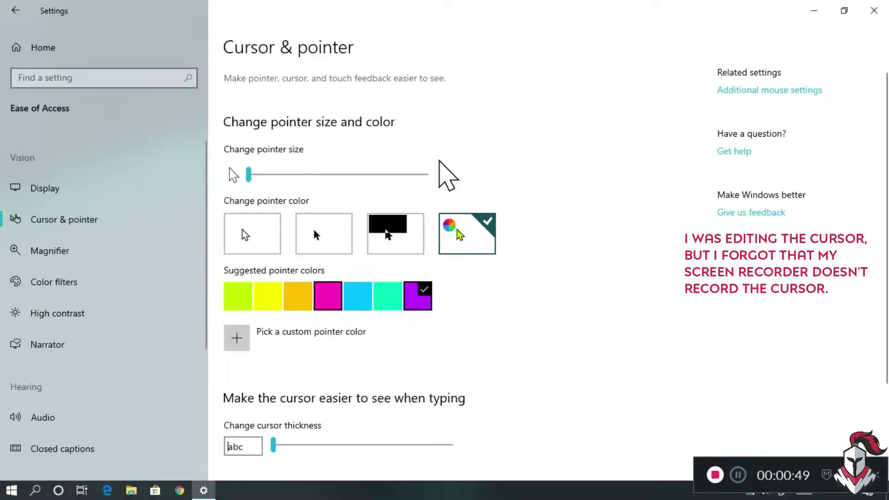
{"action": "left_click", "coordinate": [328, 297]}
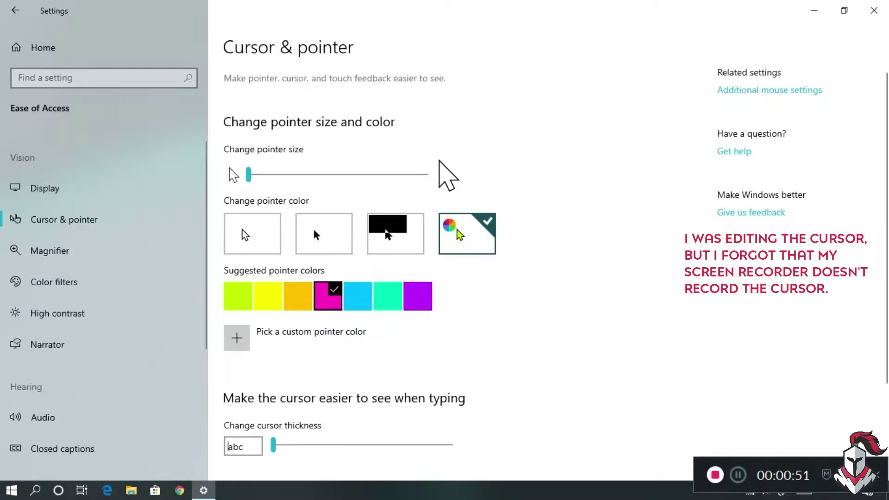
Max out the pointer size, try purple, lime green and yellow, then restore white at smallest size
{"action": "left_click_drag", "start_coordinate": [249, 175], "coordinate": [425, 175]}
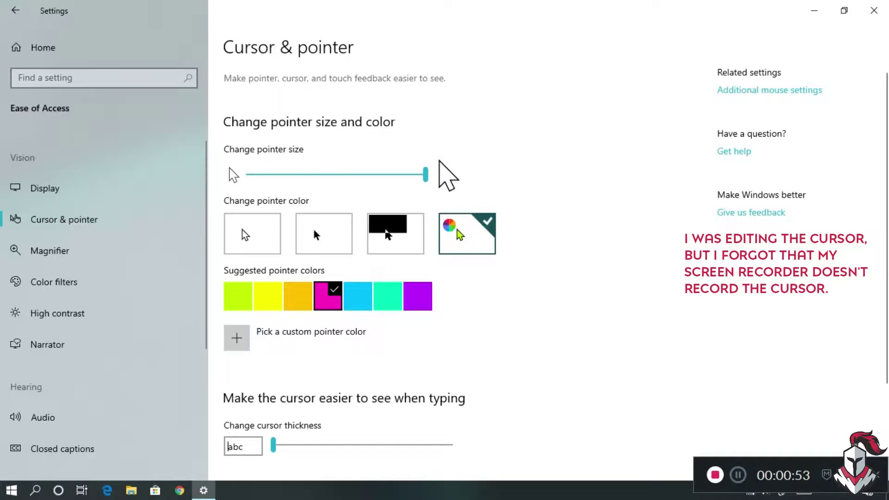
{"action": "left_click", "coordinate": [418, 297]}
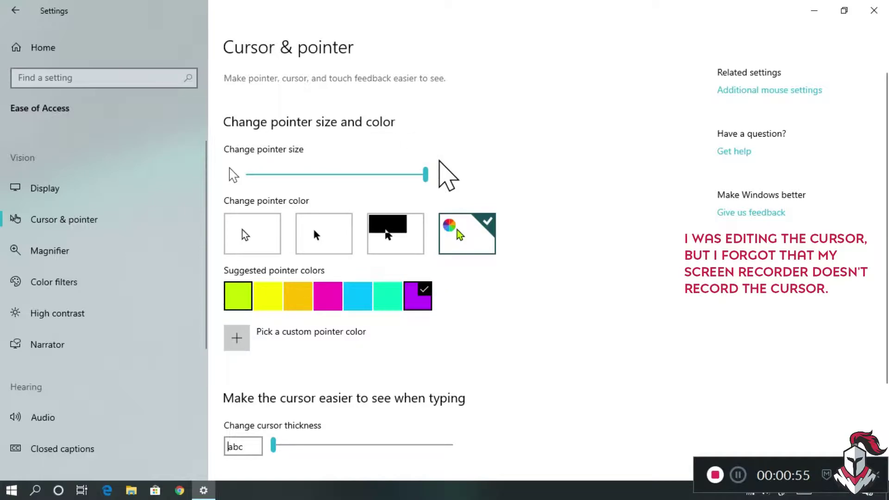
{"action": "left_click", "coordinate": [238, 297]}
{"action": "left_click", "coordinate": [268, 296]}
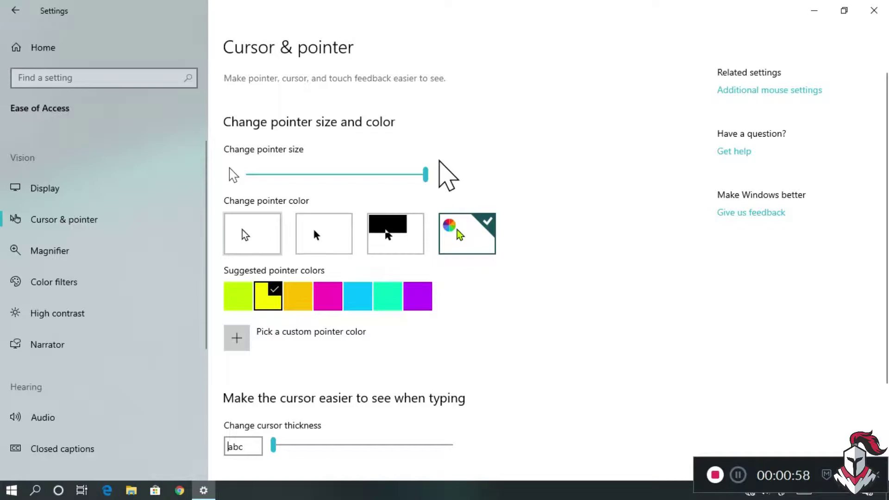
{"action": "left_click", "coordinate": [253, 233]}
{"action": "left_click_drag", "start_coordinate": [299, 175], "coordinate": [249, 174]}
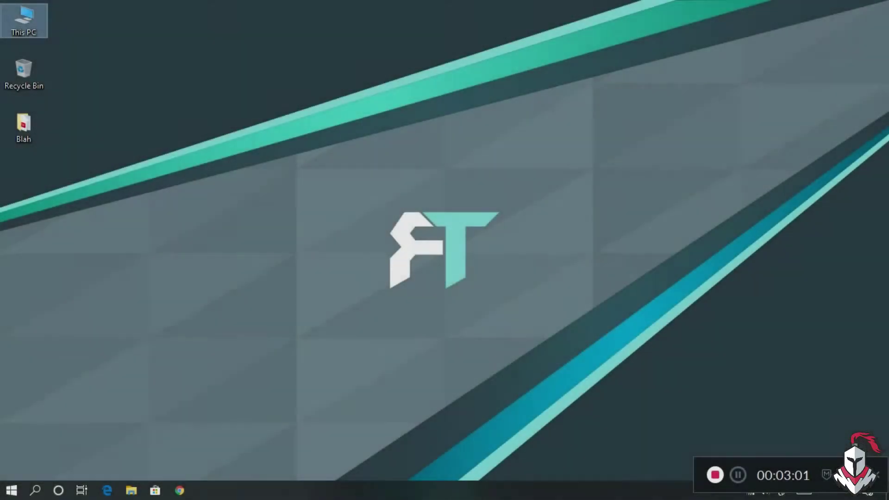
{"action": "key", "text": "super+a"}
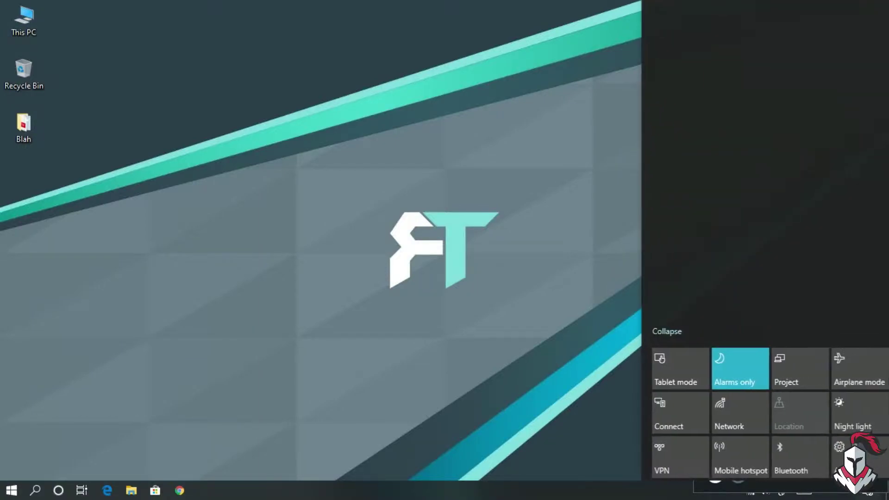
{"action": "key", "text": "super+i"}
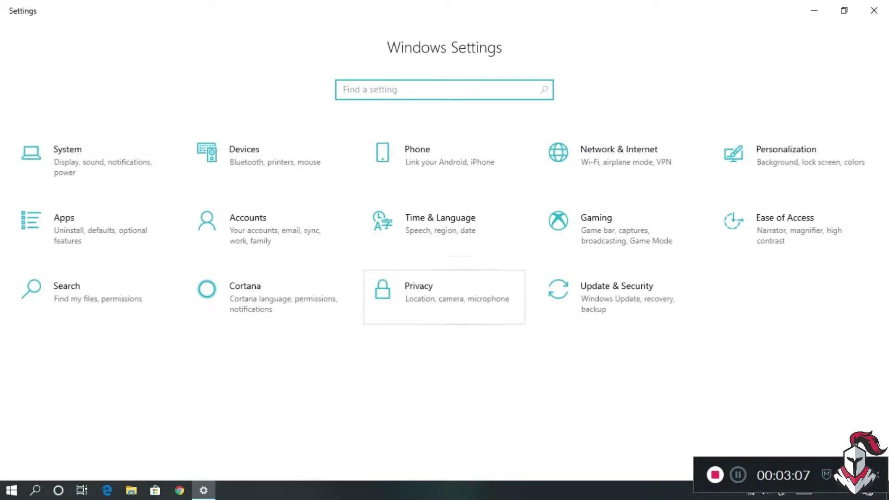
{"action": "left_click", "coordinate": [620, 298]}
{"action": "left_click", "coordinate": [57, 272]}
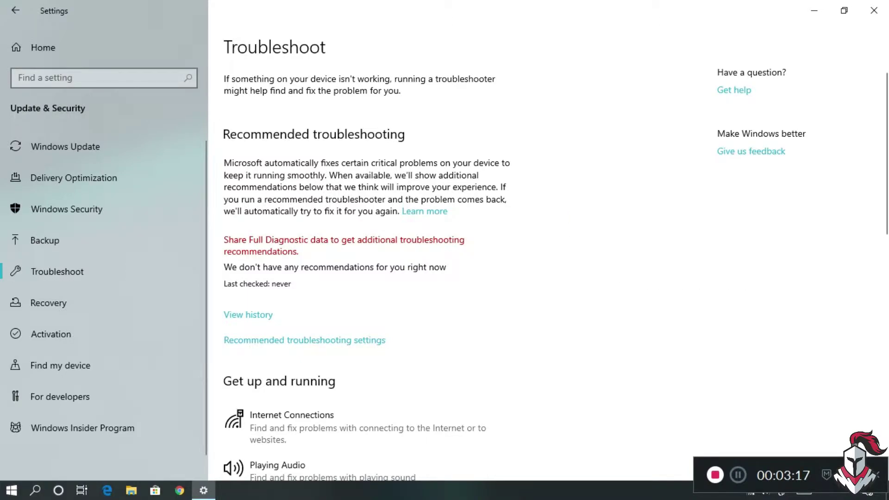
{"action": "scroll", "coordinate": [555, 272], "scroll_direction": "down", "scroll_amount": 5}
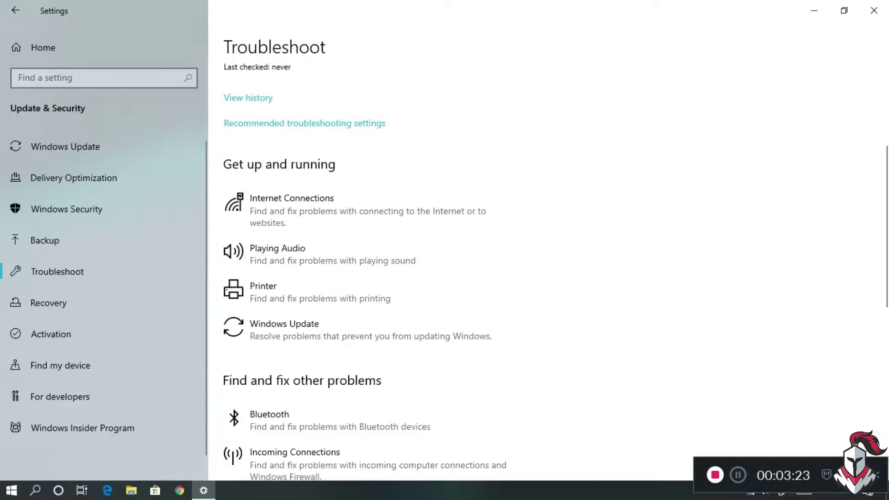
{"action": "scroll", "coordinate": [555, 272], "scroll_direction": "up", "scroll_amount": 5}
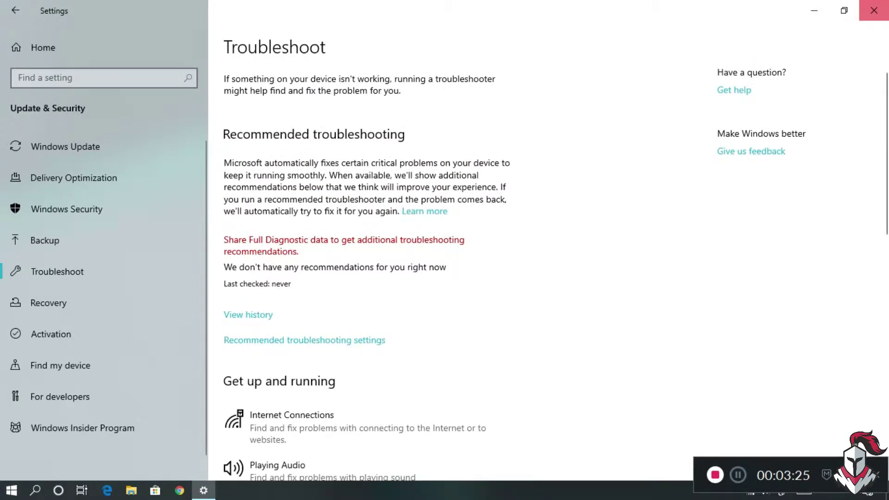
{"action": "left_click", "coordinate": [873, 10]}
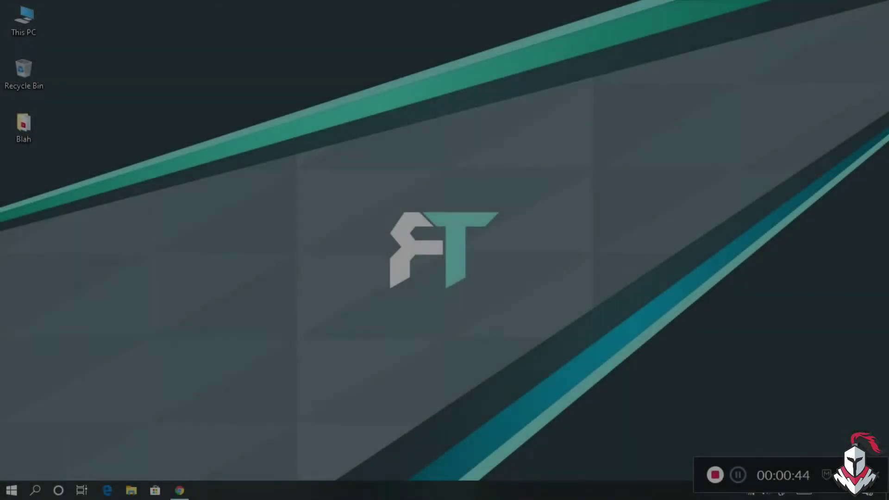
{"action": "key", "text": "super"}
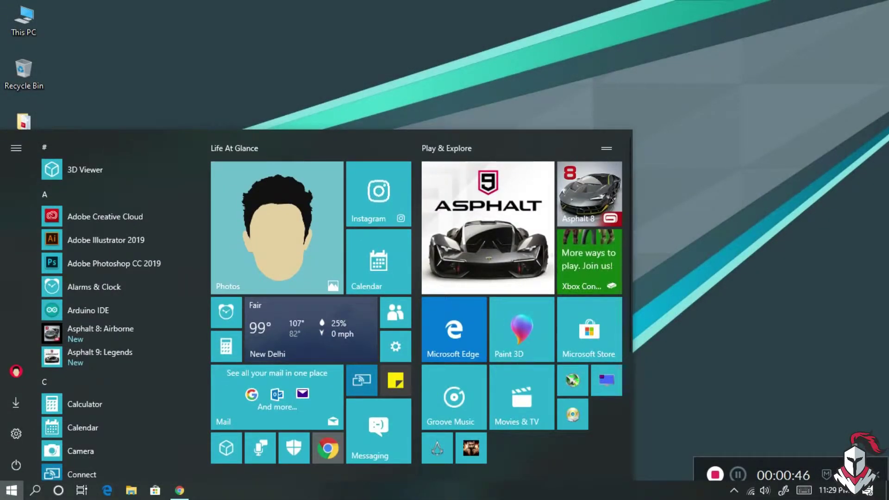
{"action": "right_click", "coordinate": [493, 148]}
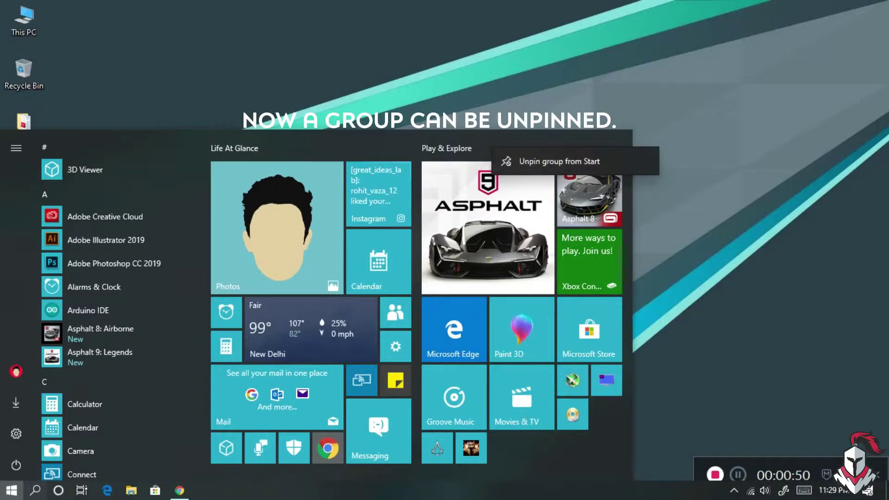
{"action": "key", "text": "Escape"}
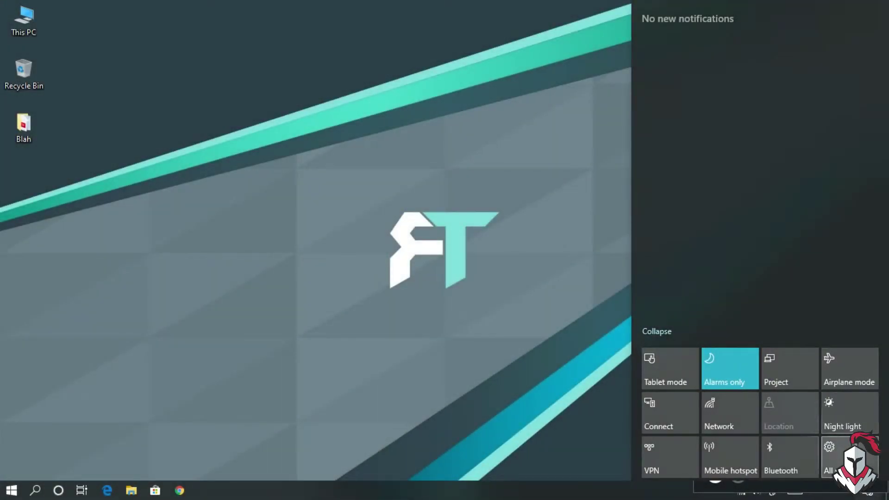
{"action": "left_click", "coordinate": [849, 457]}
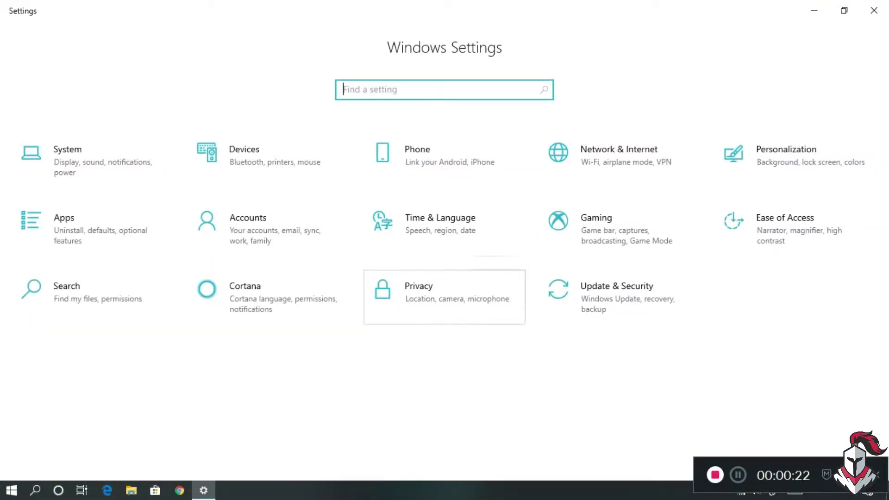
{"action": "left_click", "coordinate": [283, 237]}
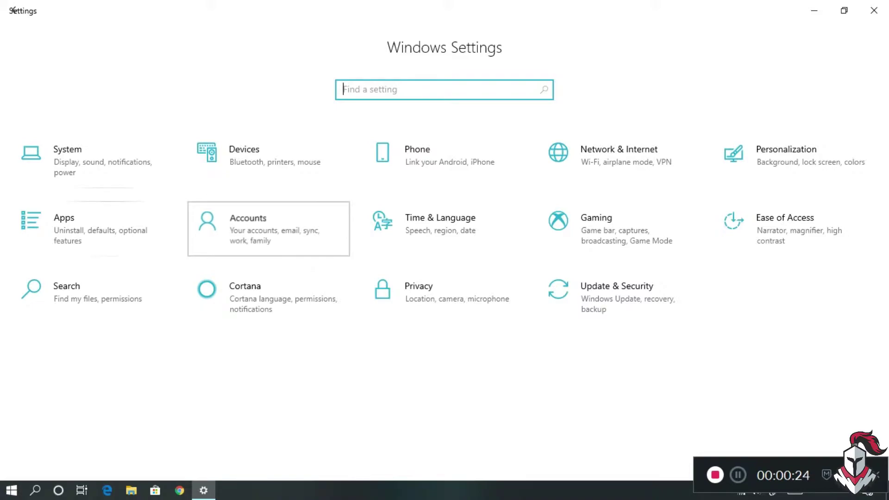
{"action": "left_click", "coordinate": [268, 228]}
{"action": "left_click", "coordinate": [61, 209]}
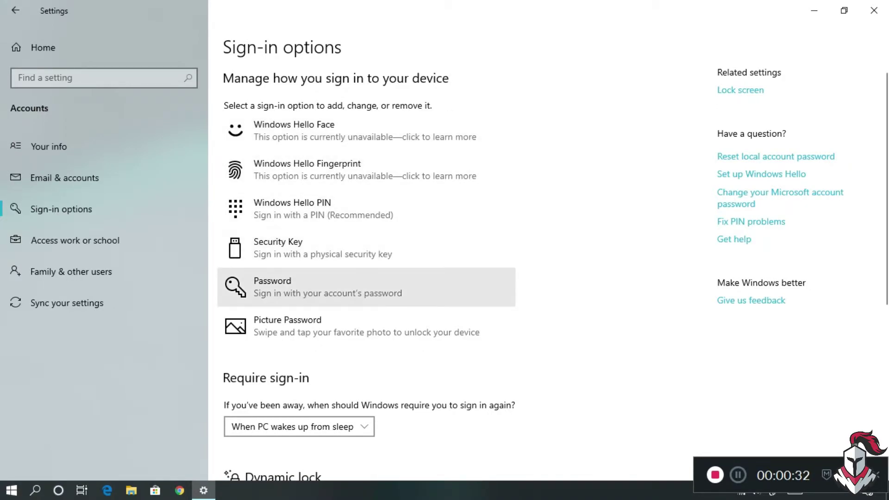
{"action": "scroll", "coordinate": [366, 327], "scroll_direction": "down", "scroll_amount": 6}
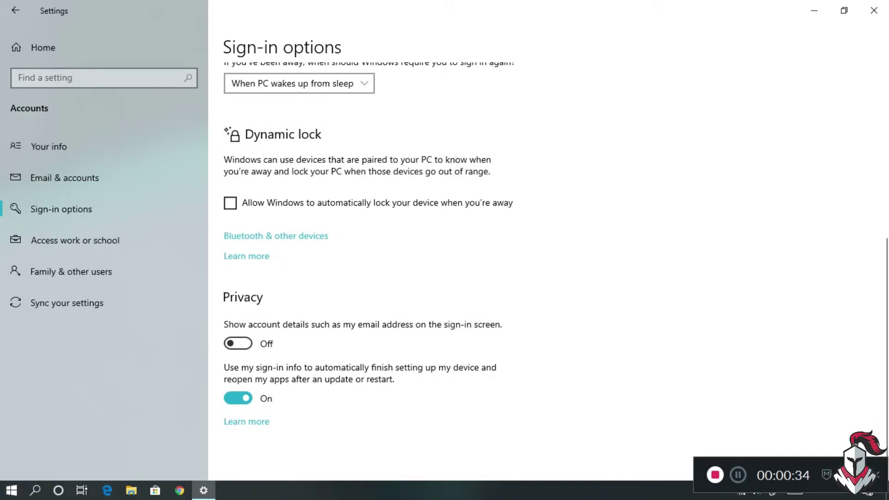
{"action": "scroll", "coordinate": [366, 208], "scroll_direction": "up", "scroll_amount": 6}
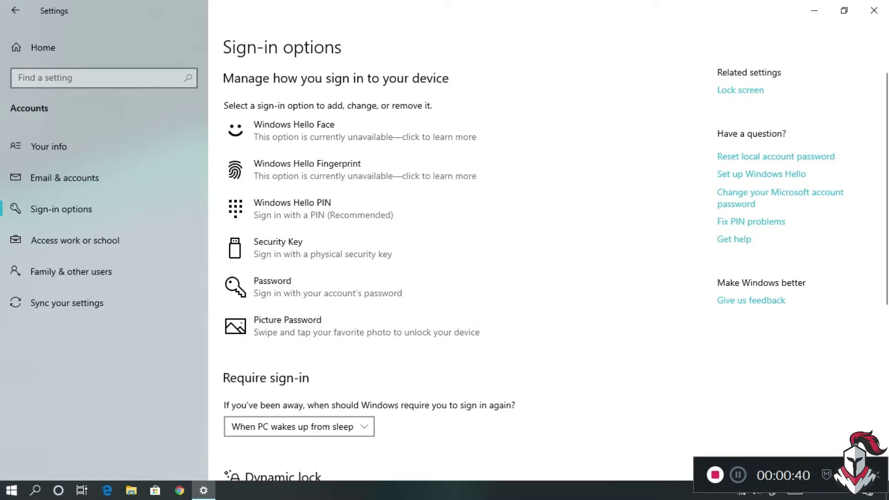
{"action": "left_click", "coordinate": [874, 10]}
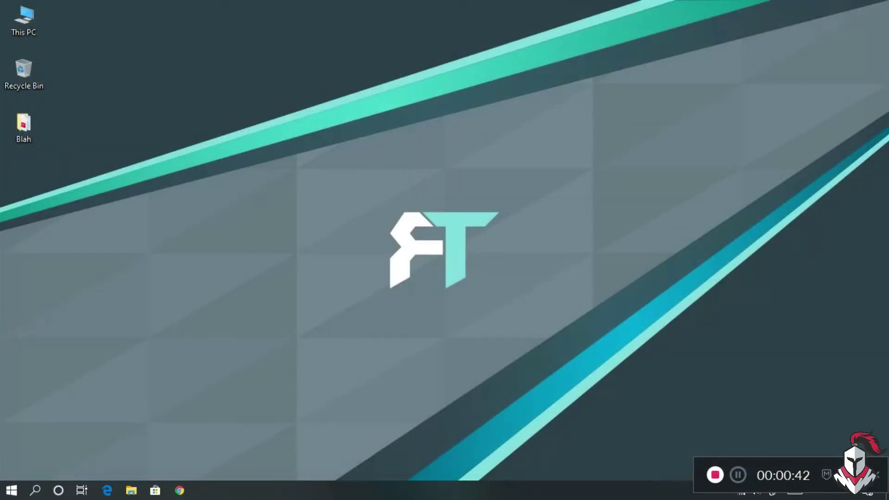